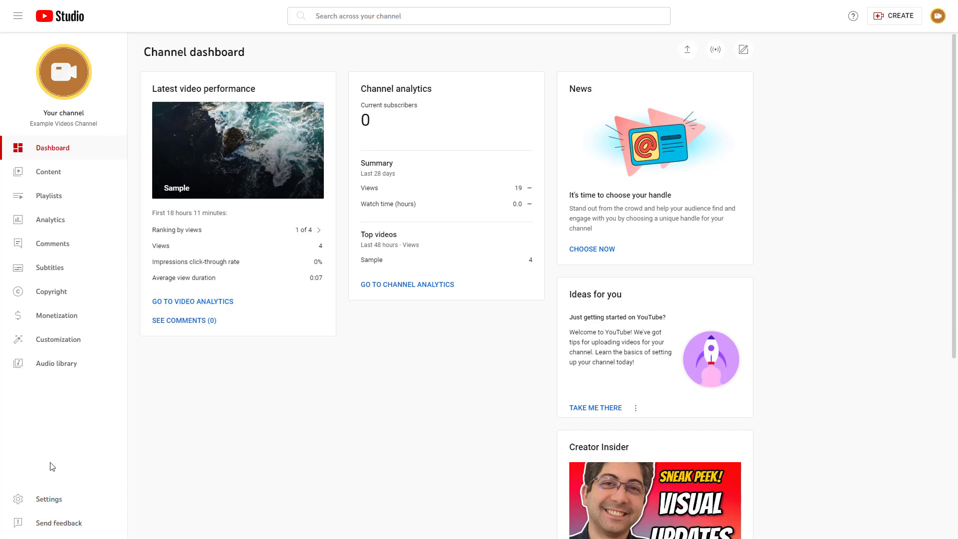
Step: Show the Channel basic info settings, leaving country of residence as United States
left_click(49, 499)
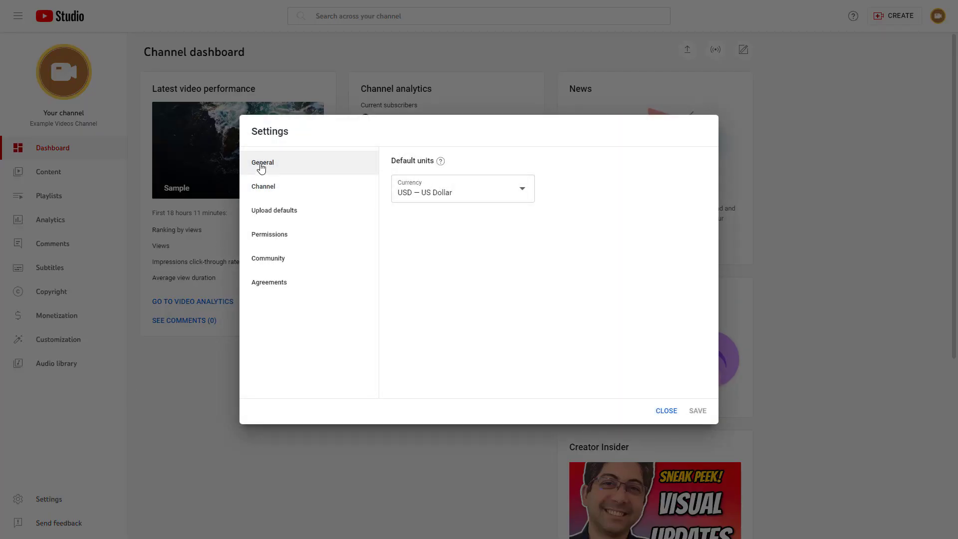
left_click(266, 193)
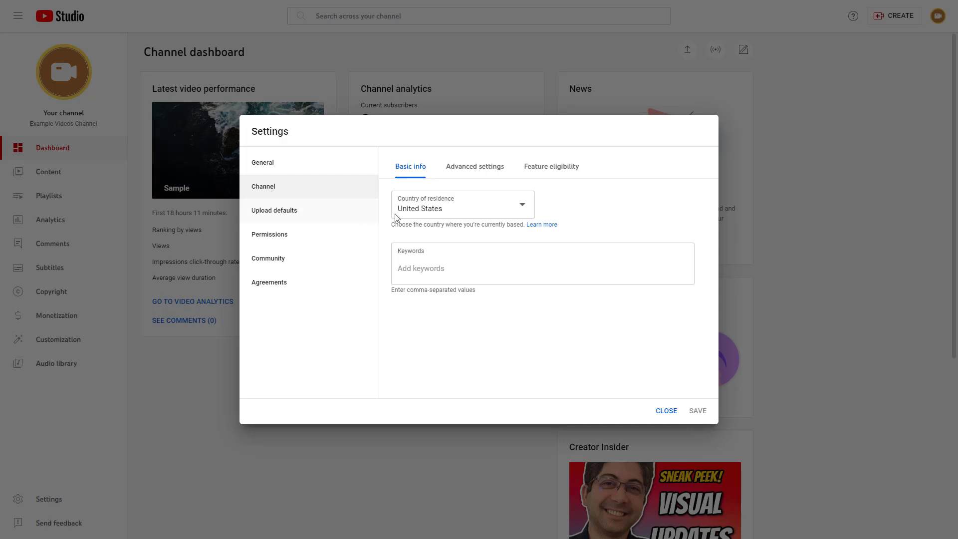
left_click(473, 217)
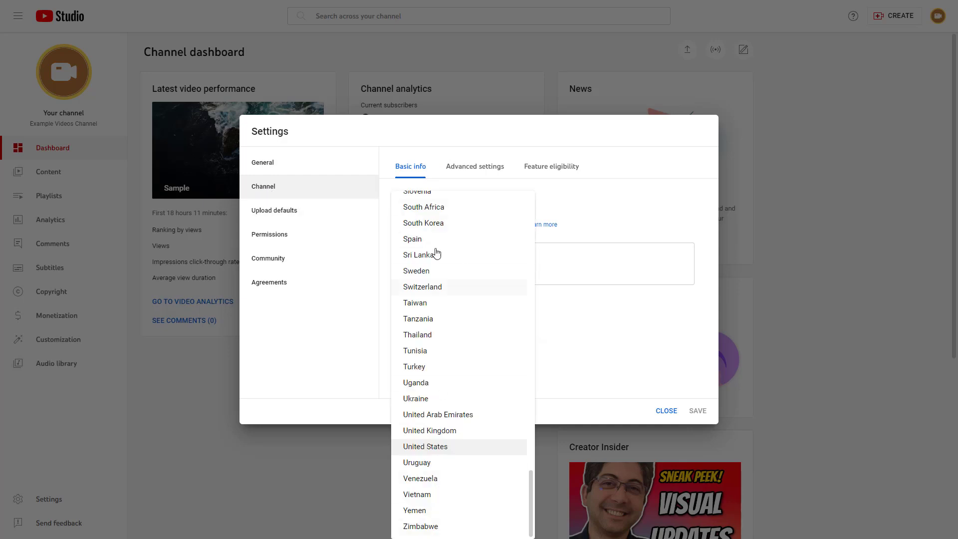
left_click(651, 201)
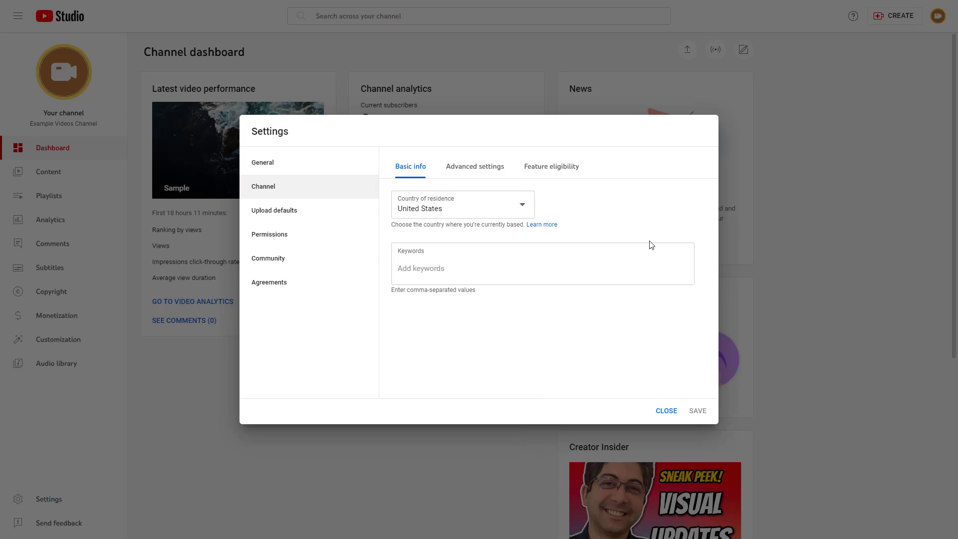
Step: Start entering 'example' as the first channel keyword in the Keywords field
left_click(429, 270)
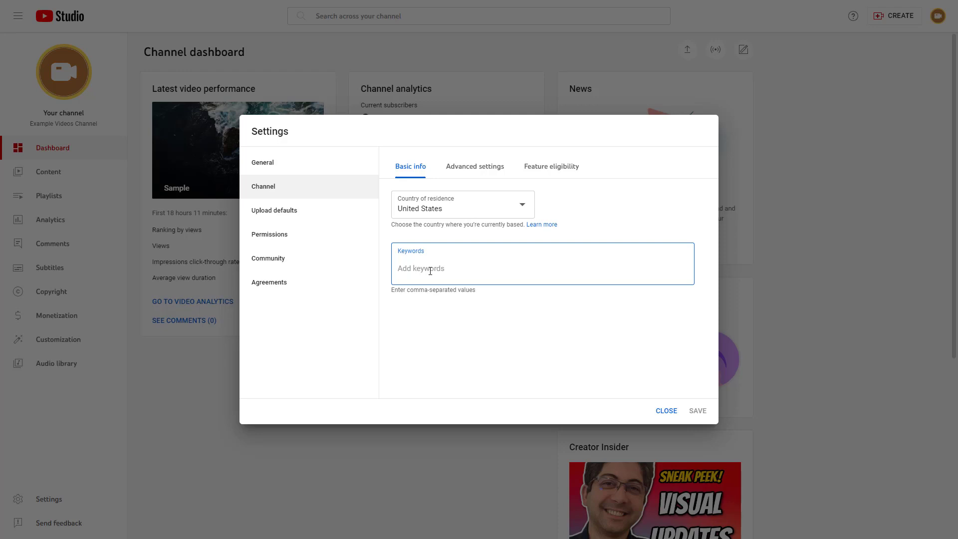
type("example")
type(",educational")
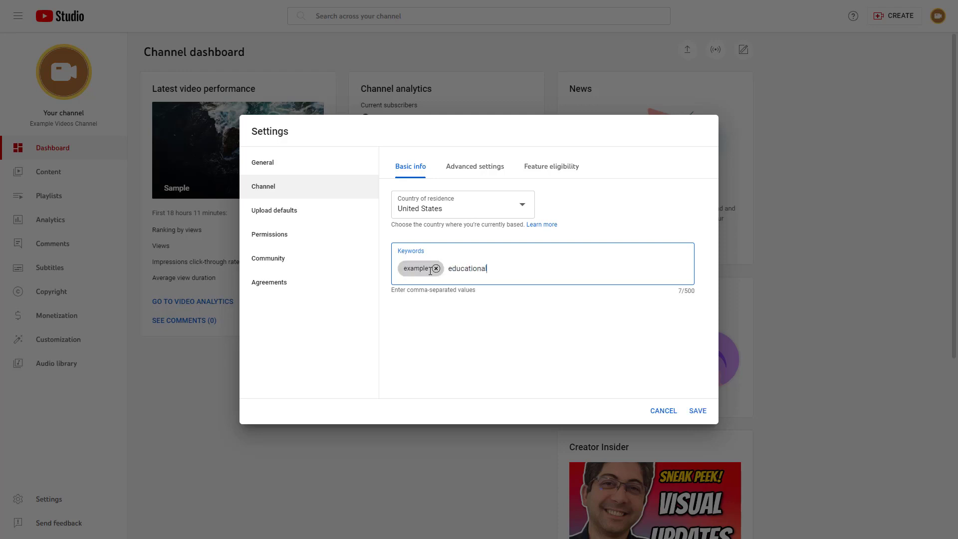
type(",videos")
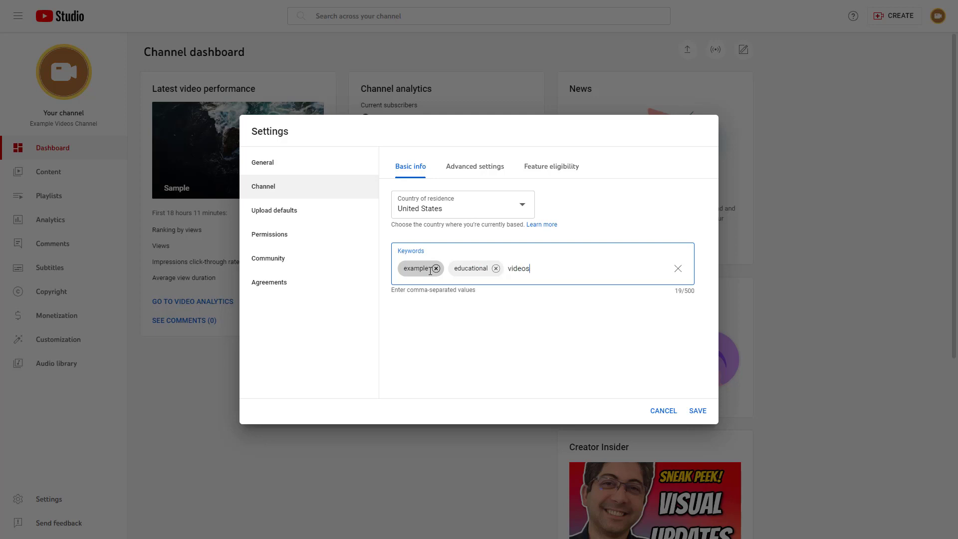
type(",")
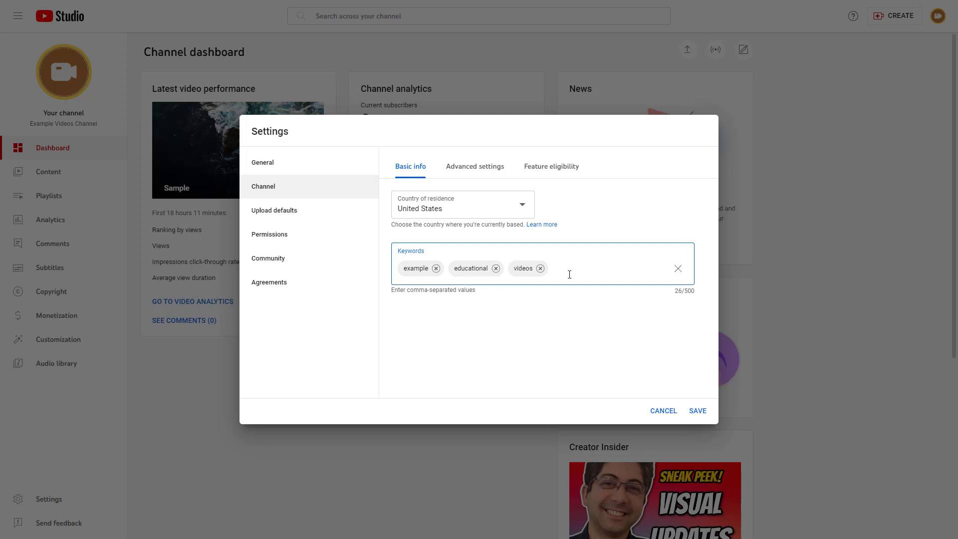
Step: In Advanced settings, set the audience to 'I want to review this setting for every video'
left_click(468, 169)
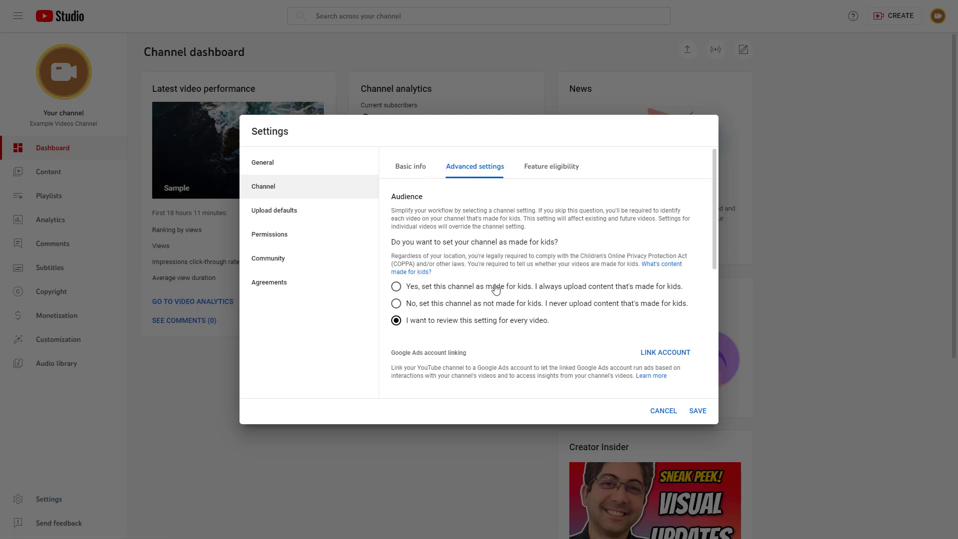
left_click(539, 290)
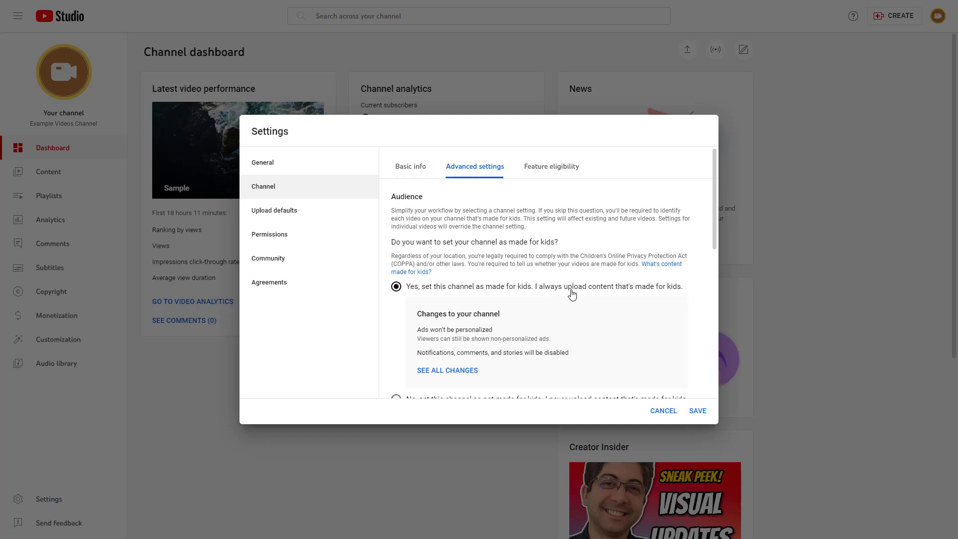
scroll(646, 302, "down", 1)
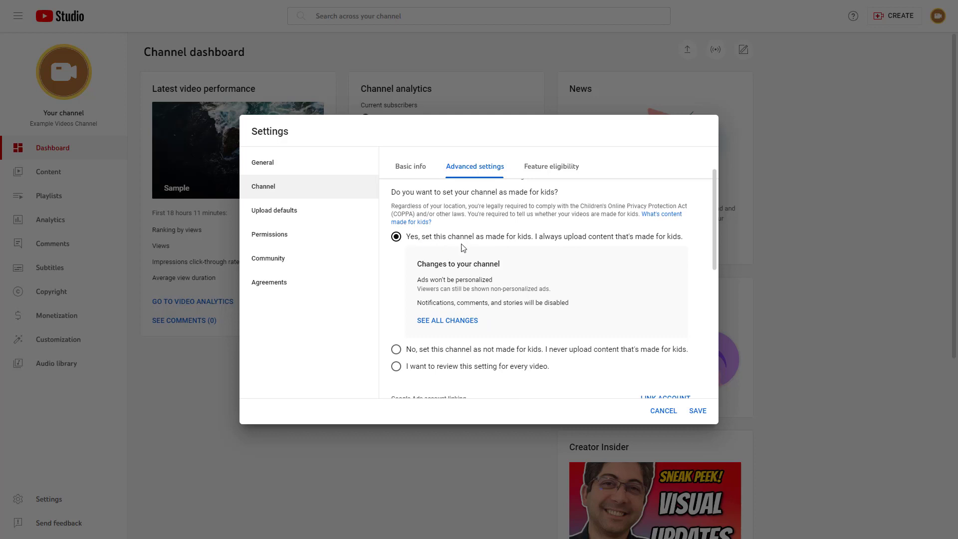
left_click(481, 355)
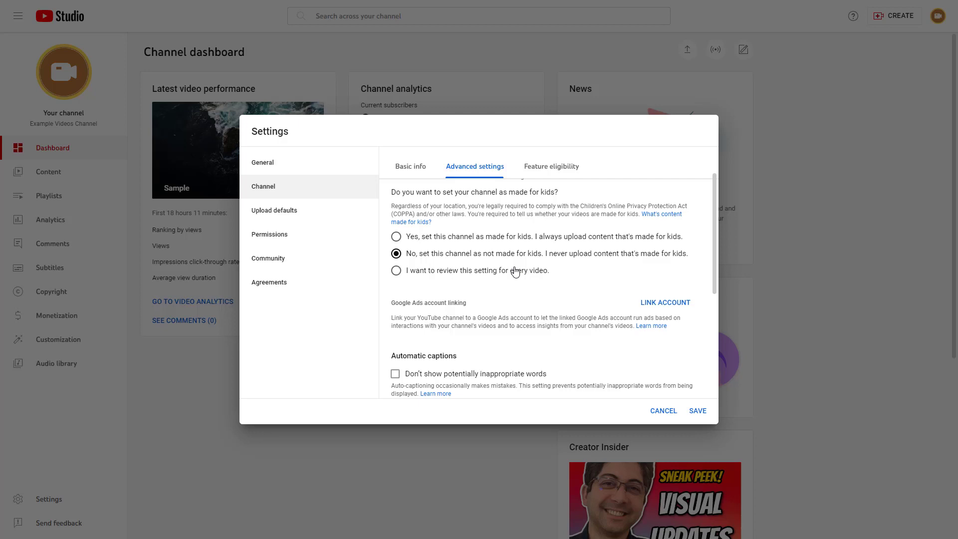
left_click(458, 274)
scroll(520, 284, "down", 1)
scroll(519, 283, "down", 1)
scroll(519, 283, "up", 1)
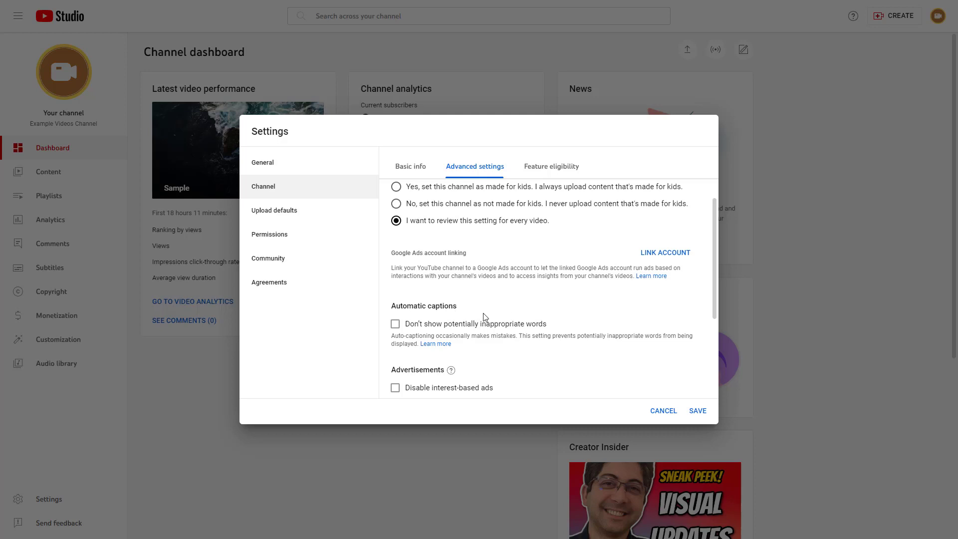
Step: Enable 'Don't show potentially inappropriate words' and keep interest-based ads enabled
left_click(425, 331)
left_click(456, 394)
left_click(473, 395)
Step: Review the Standard and Intermediate feature details under Feature eligibility
left_click(567, 166)
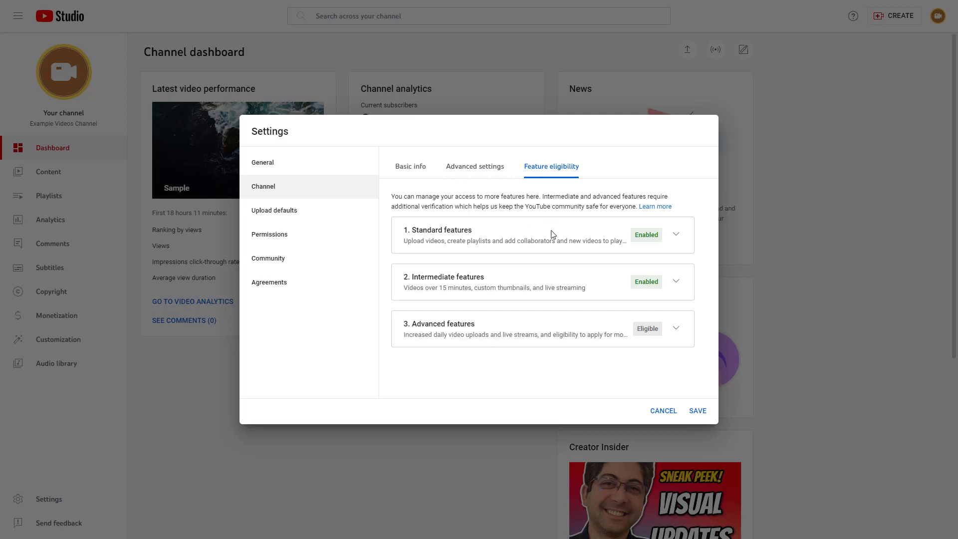
left_click(674, 239)
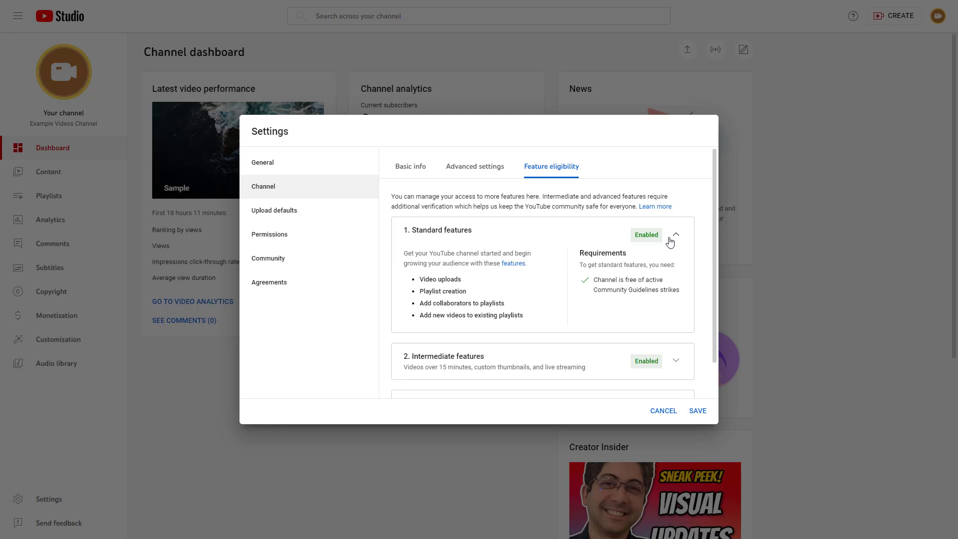
left_click(677, 239)
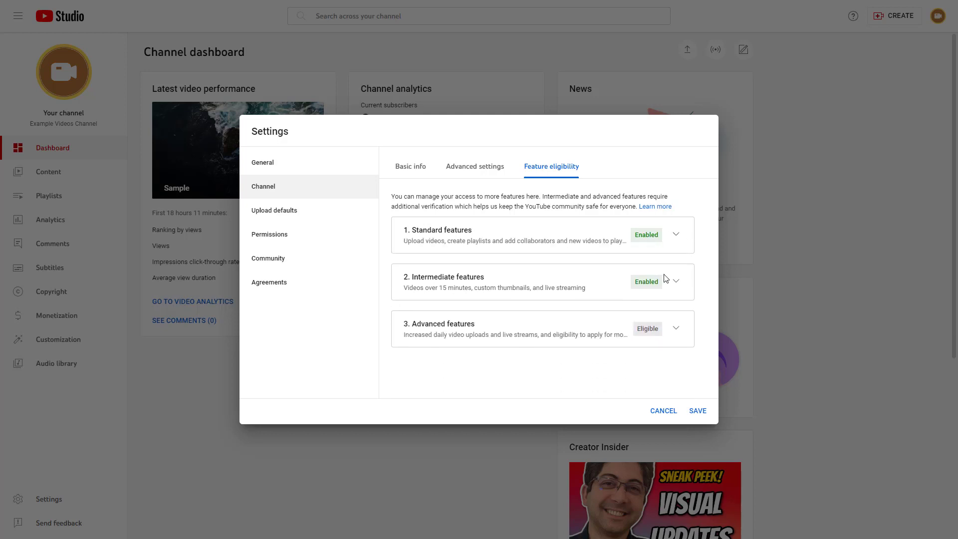
left_click(674, 280)
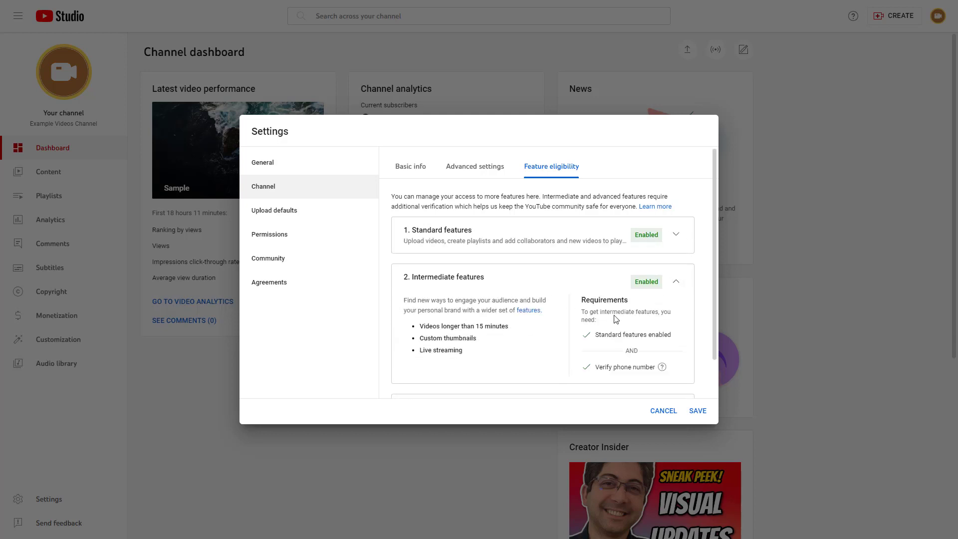
left_click(674, 284)
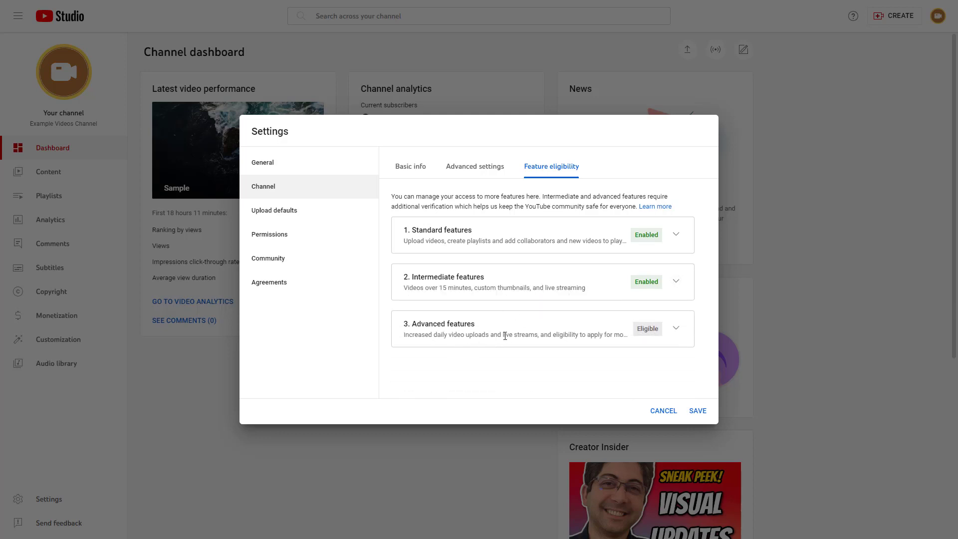
left_click(676, 330)
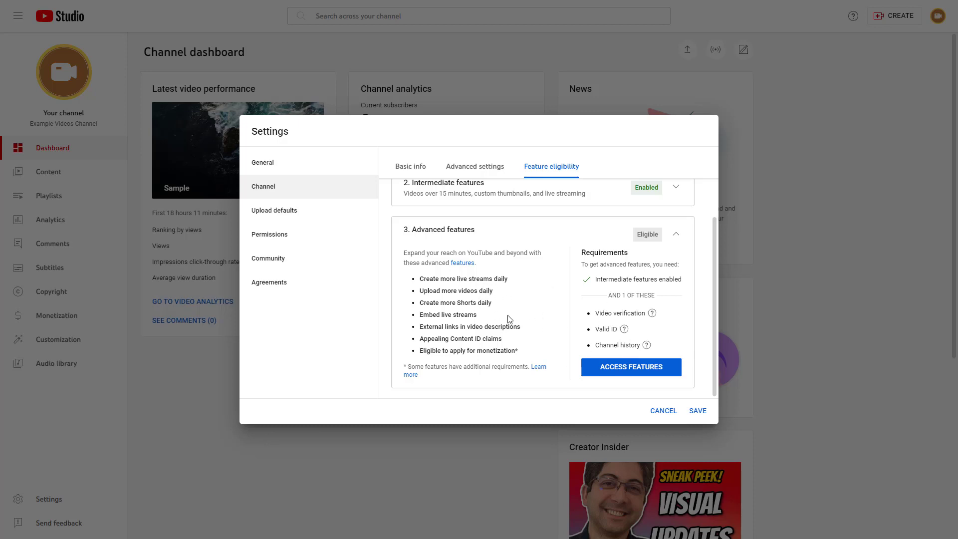
scroll(555, 316, "up", 2)
scroll(556, 314, "down", 3)
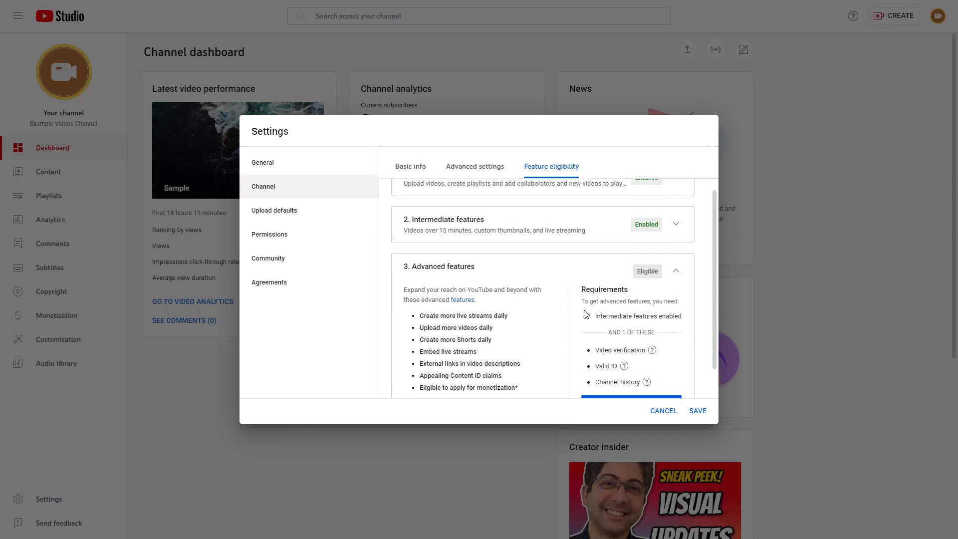
left_click(676, 238)
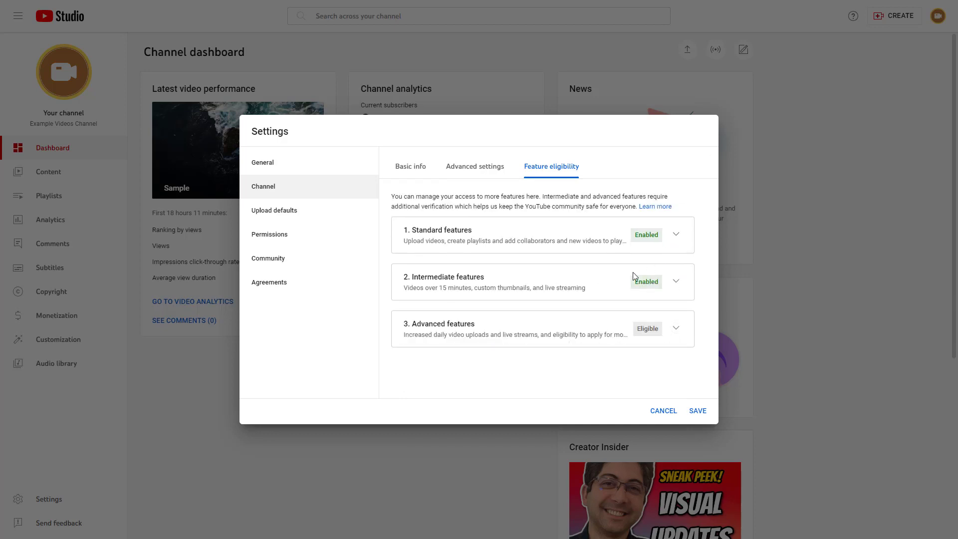